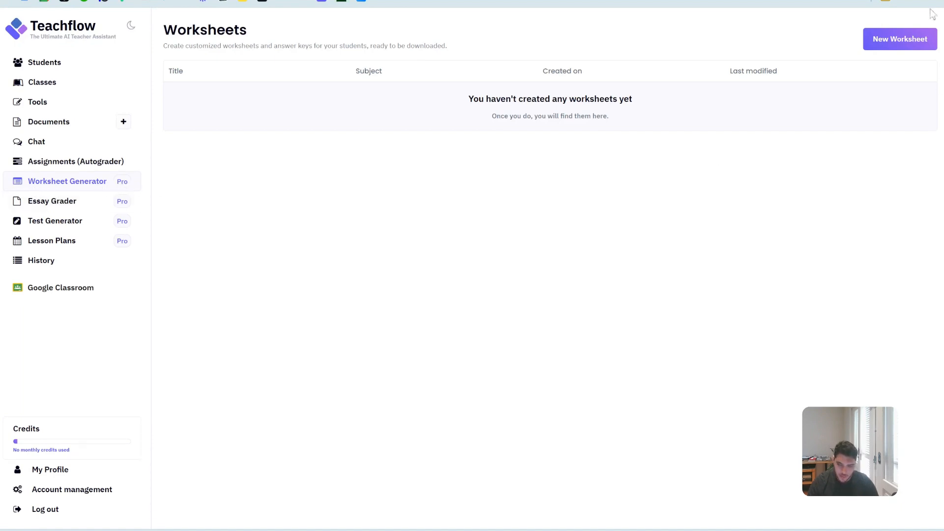
# Create a new worksheet named "Demo worksheet"
pyautogui.click(893, 43)
pyautogui.click(402, 141)
pyautogui.press('capslock')
pyautogui.write('Demo worksheet')
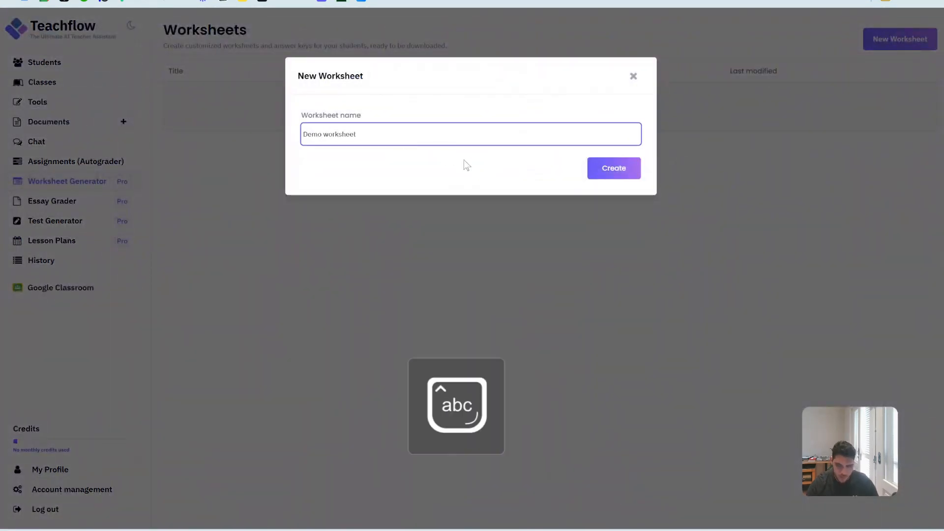
pyautogui.click(614, 169)
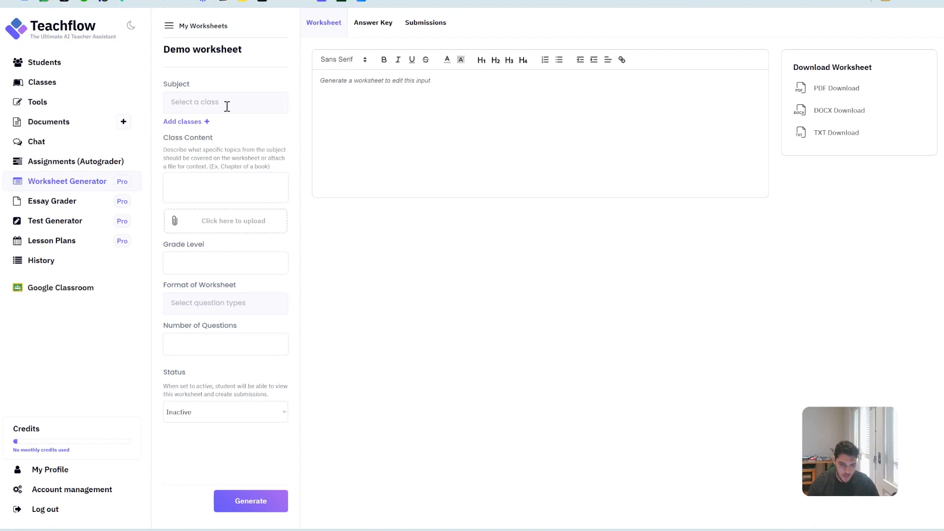
# Assign the Physics 101 class as the worksheet's subject and enter "Newton's laws of physics" as the class content
pyautogui.click(207, 103)
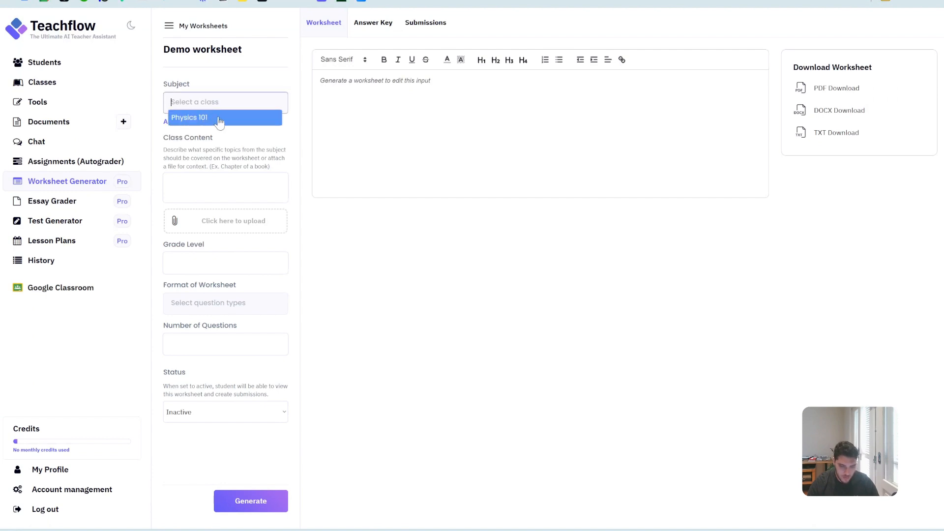
pyautogui.click(219, 119)
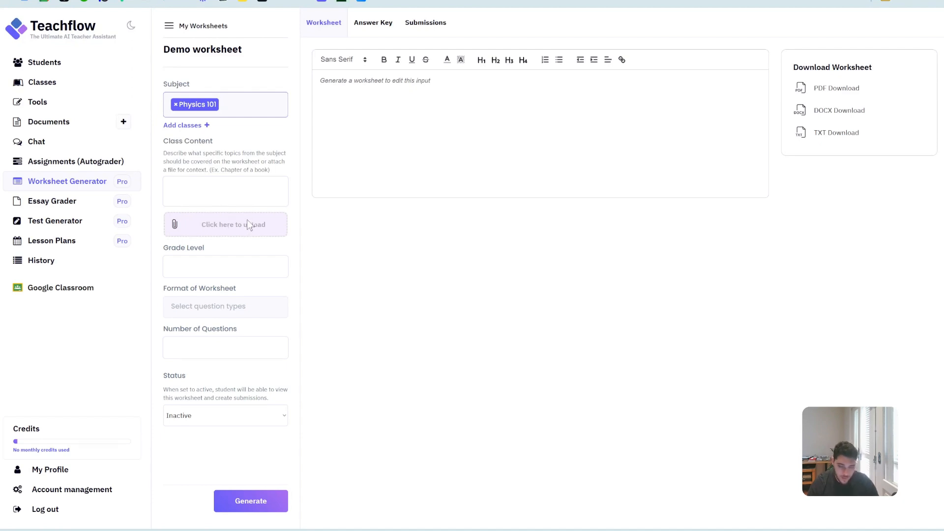
pyautogui.click(229, 196)
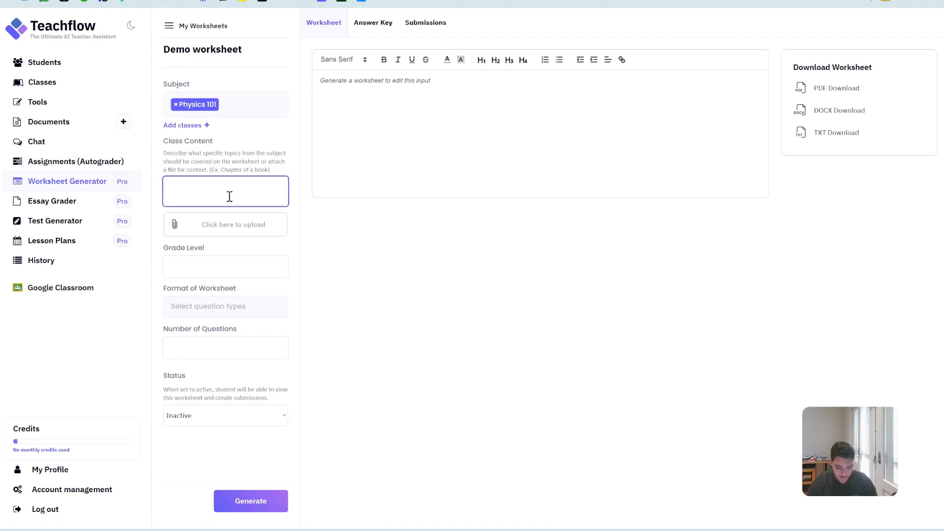
pyautogui.write("Newton's laws of physics")
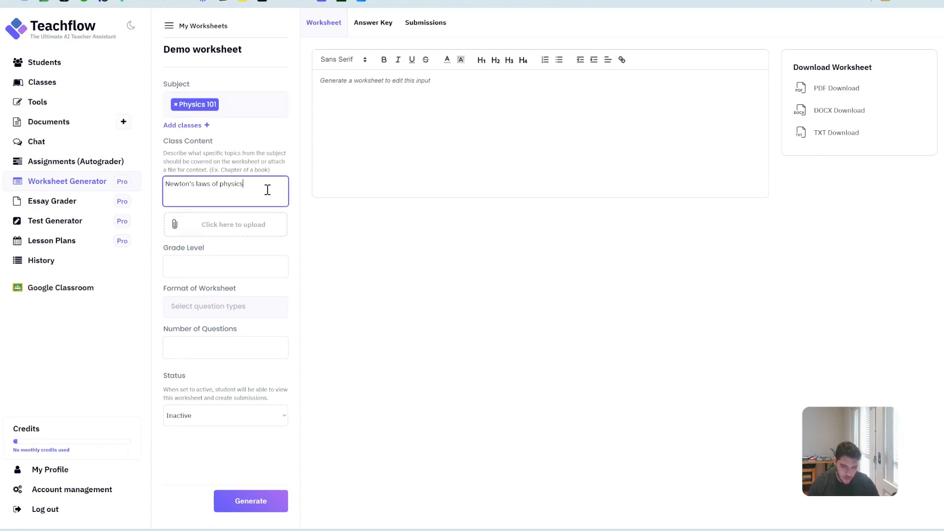
pyautogui.click(314, 196)
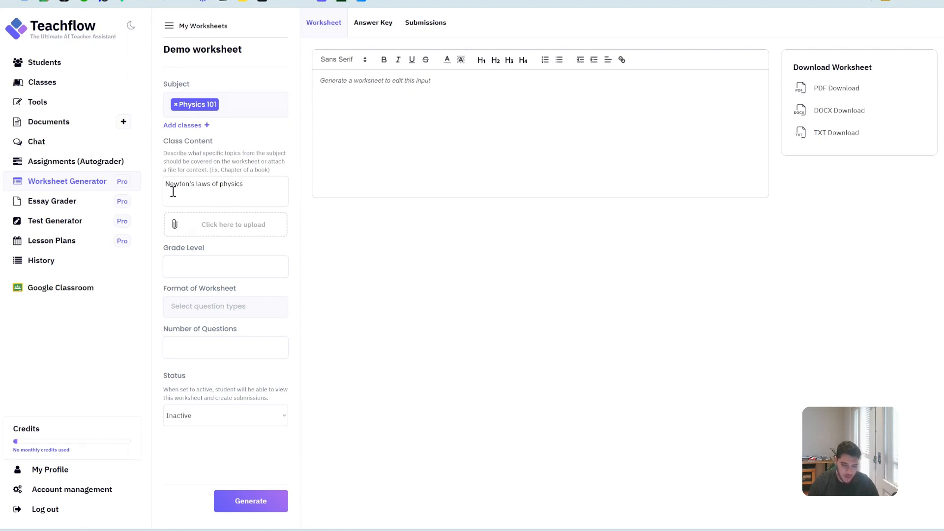
# Set the grade level to "8th grade" and choose True or False and Multiple Choice Questions as the worksheet formats
pyautogui.click(230, 273)
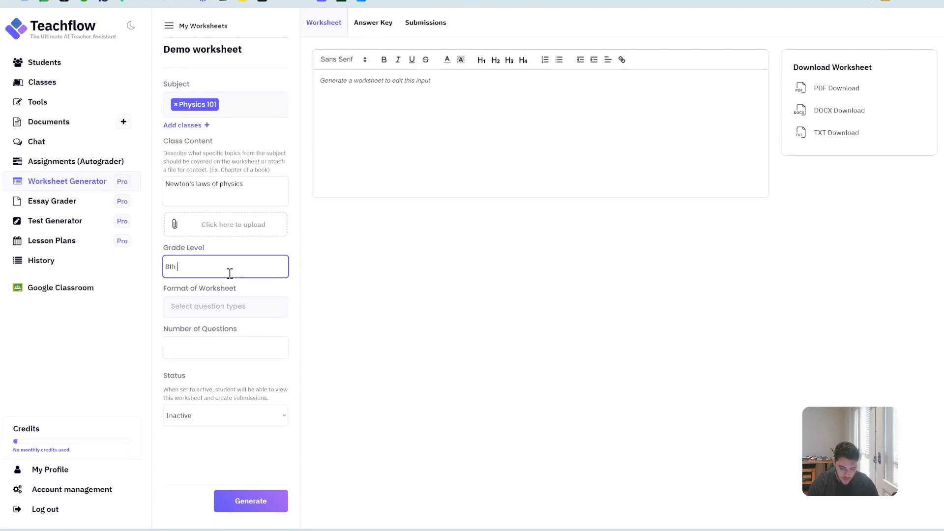
pyautogui.click(395, 315)
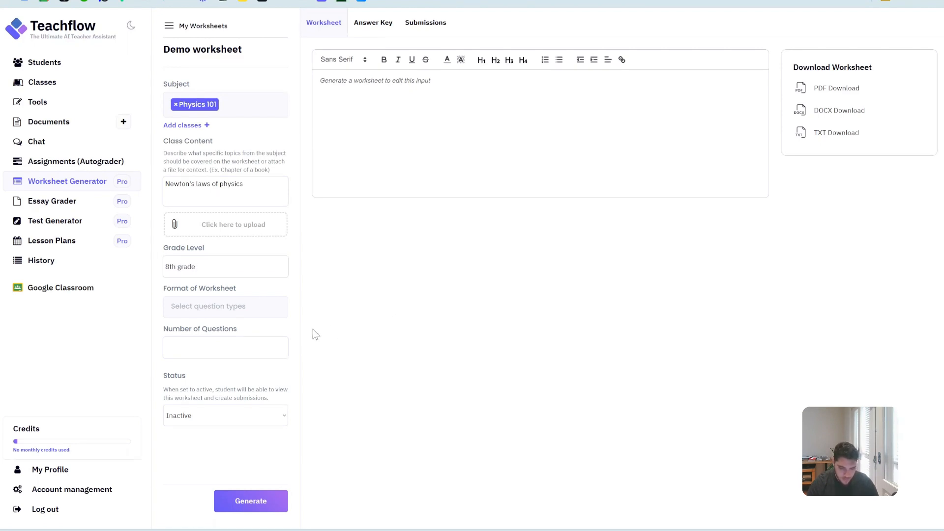
pyautogui.click(230, 305)
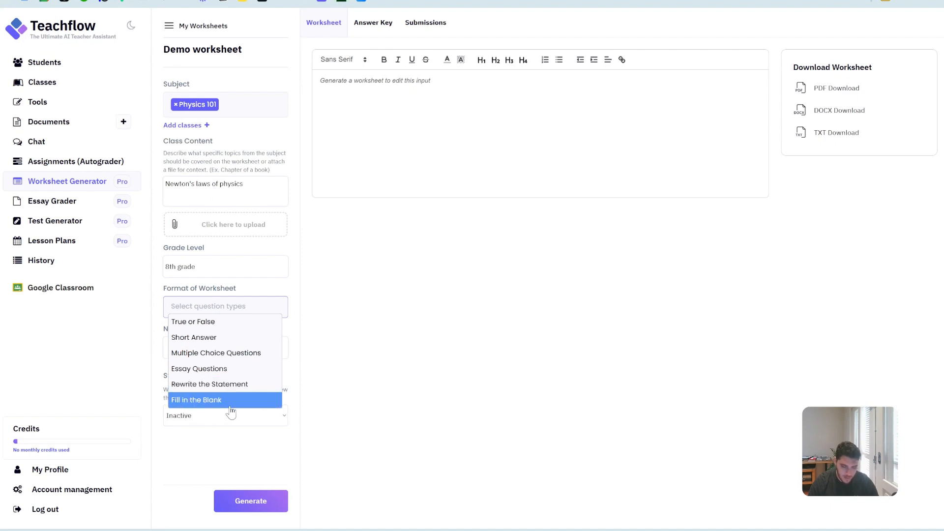
pyautogui.click(222, 322)
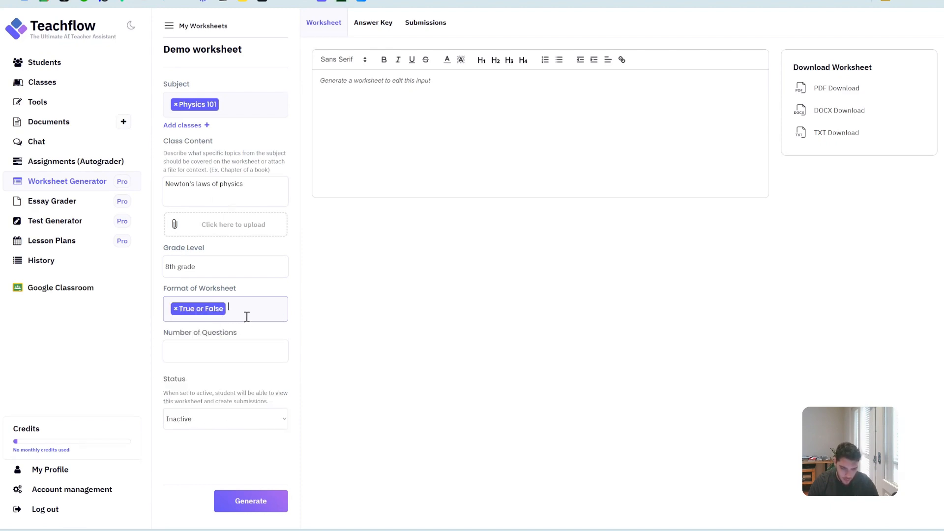
pyautogui.click(254, 313)
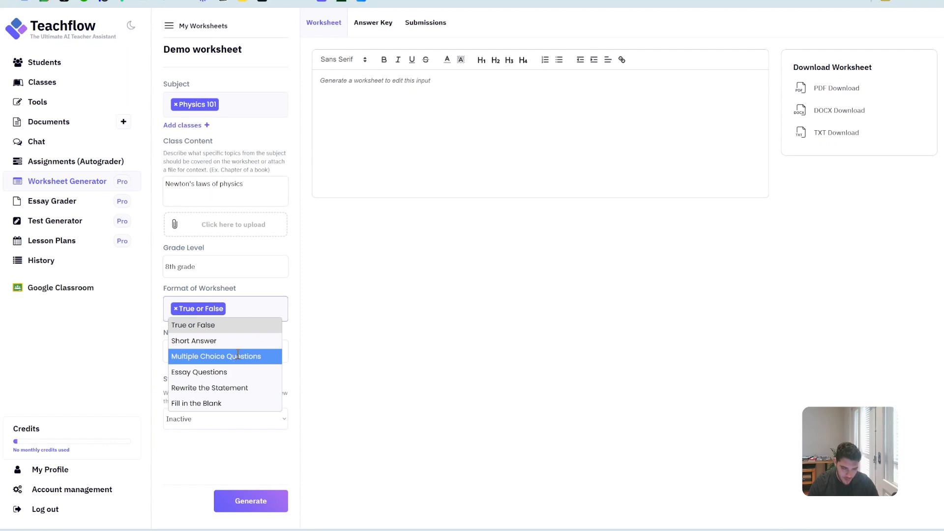
pyautogui.click(253, 356)
# Set the number of questions to 10 and generate the worksheet
pyautogui.click(208, 364)
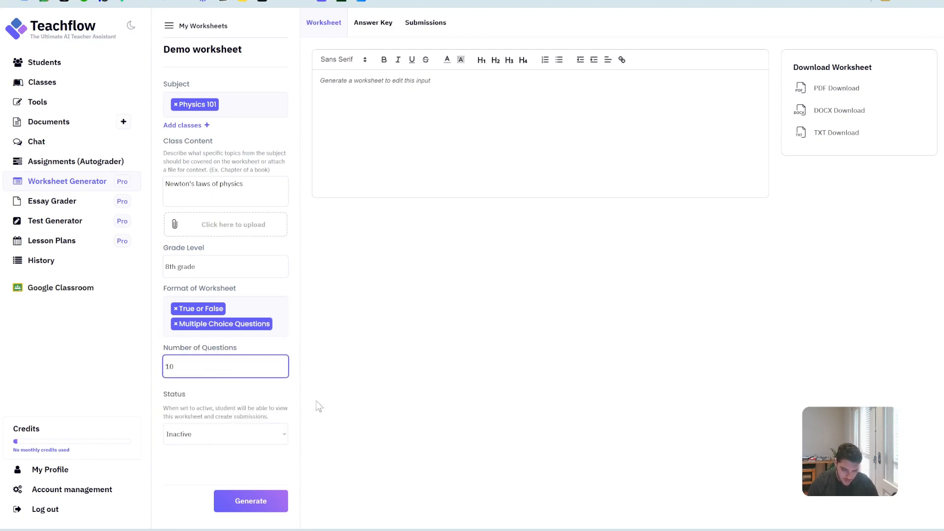
pyautogui.click(279, 407)
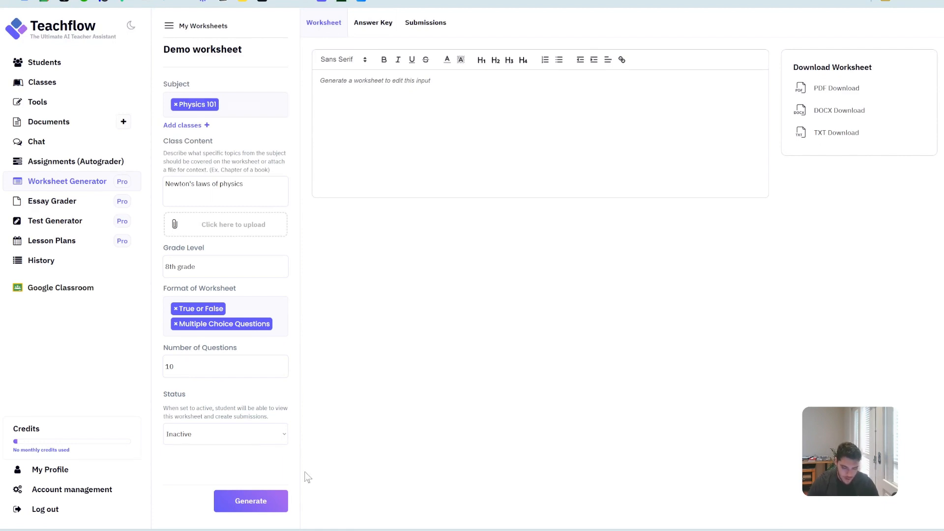
pyautogui.click(259, 505)
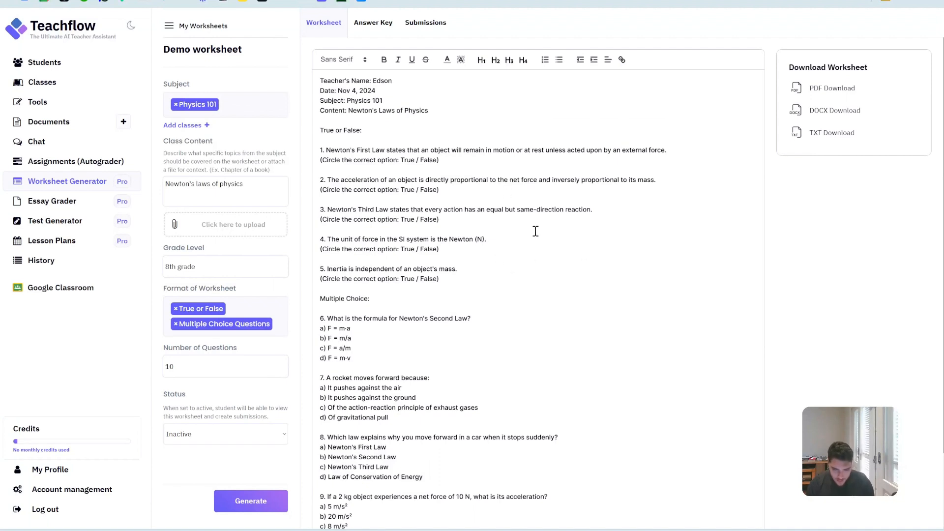
# Review the generated worksheet's questions through to the end, along with its answer key
pyautogui.scroll(-2, 487, 226)
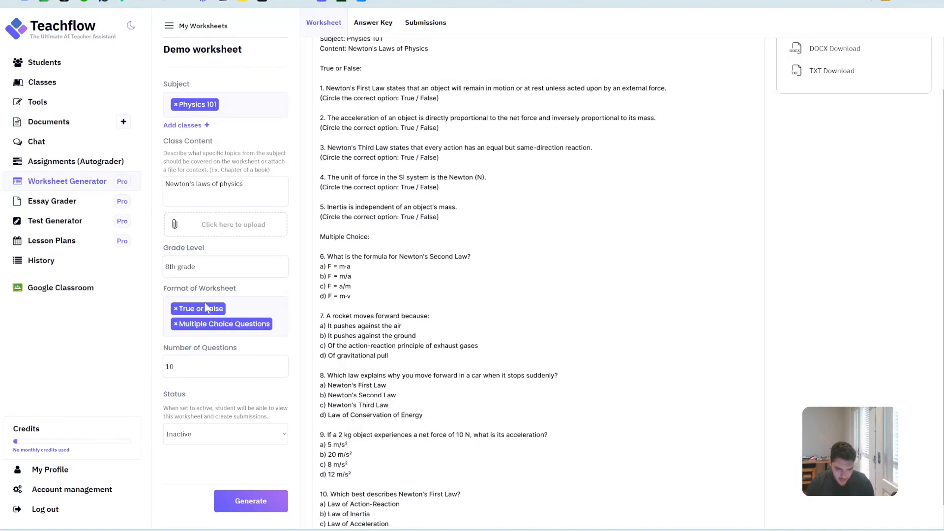
pyautogui.scroll(-1, 507, 354)
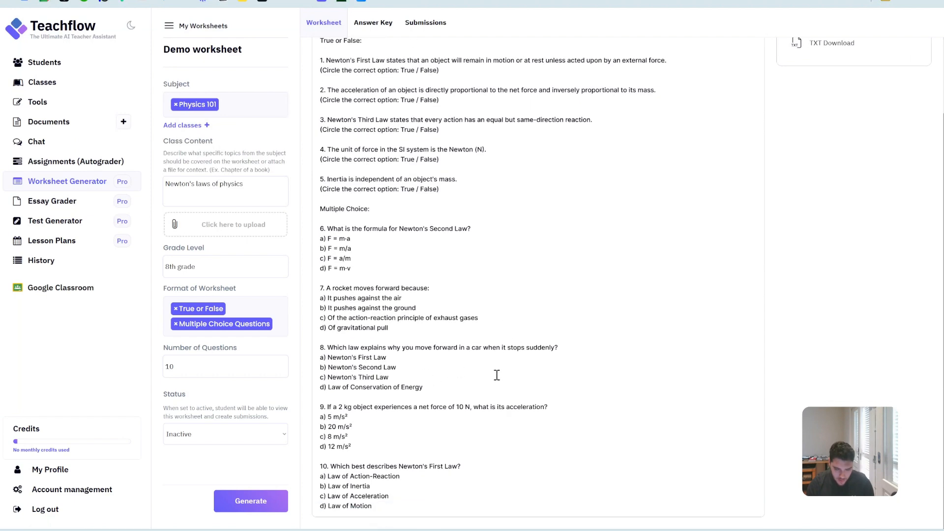
pyautogui.scroll(3, 496, 373)
pyautogui.click(373, 24)
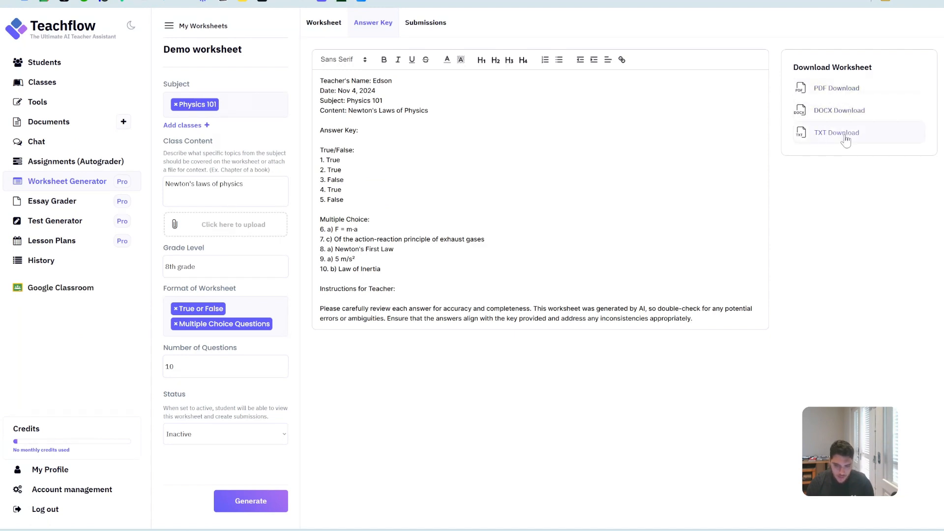
# Show the worksheet's submissions and set the worksheet's status to Active
pyautogui.click(429, 23)
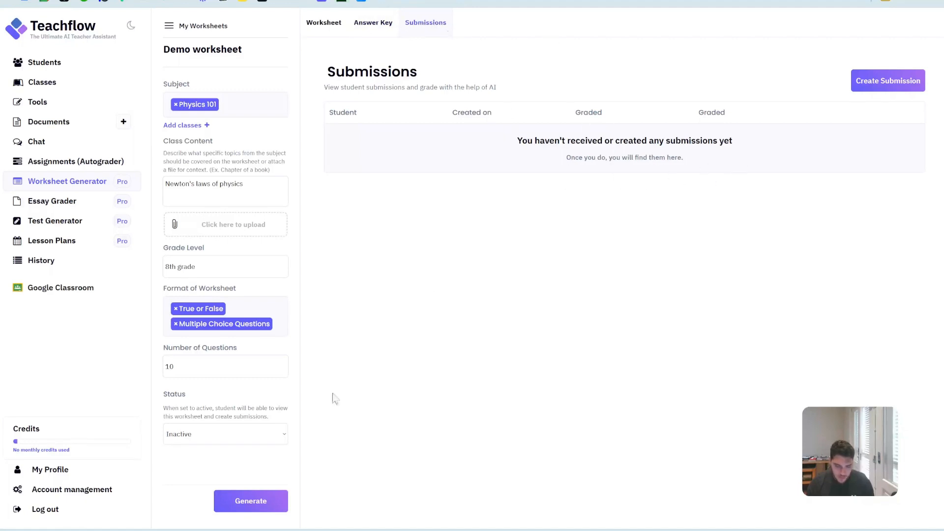
pyautogui.click(234, 432)
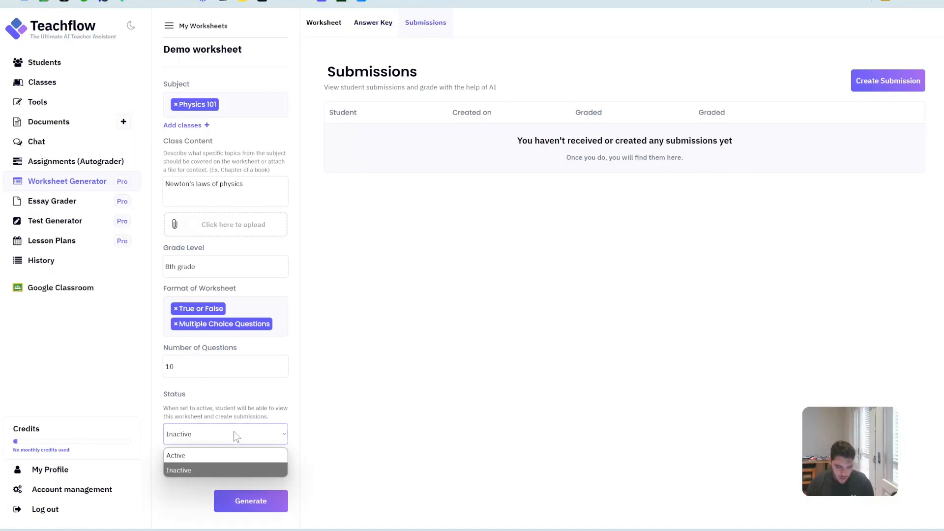
pyautogui.click(208, 455)
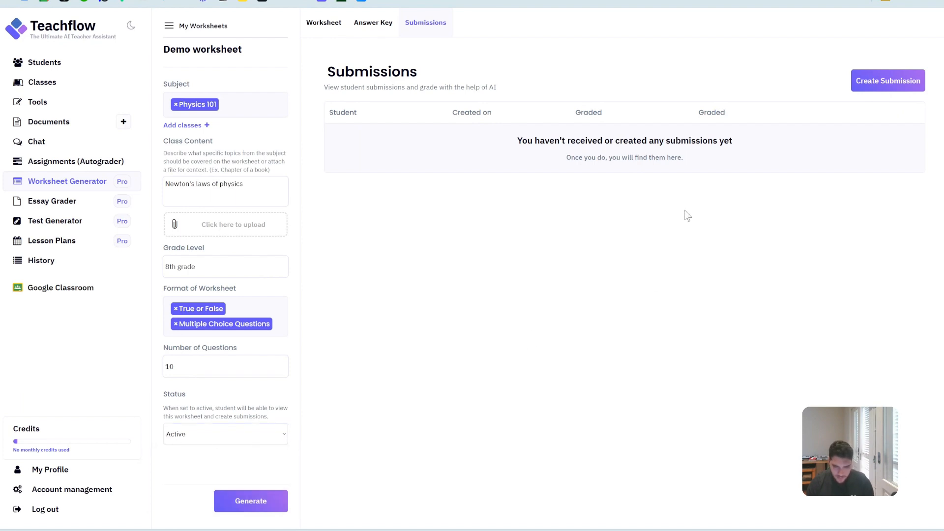
# Start a new worksheet submission for the enrolled student with the submission date 11/04/2024
pyautogui.click(883, 81)
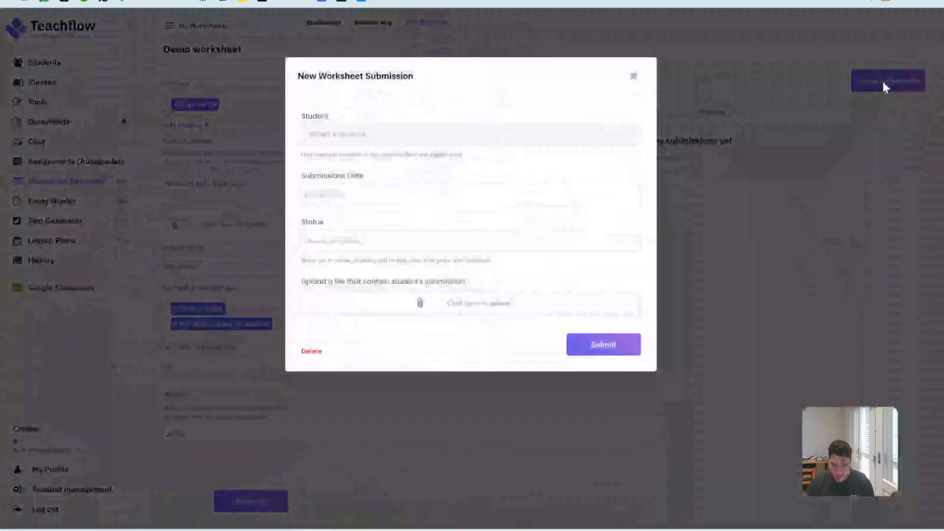
pyautogui.click(372, 132)
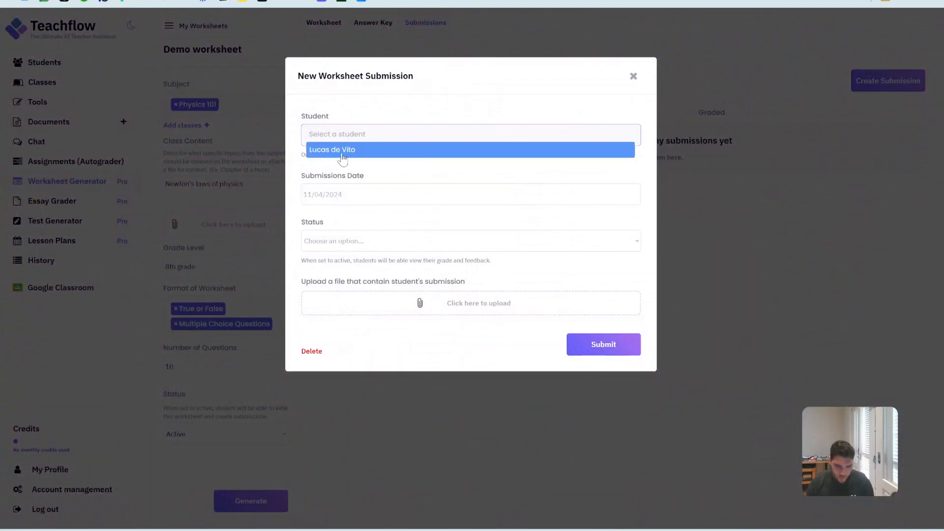
pyautogui.click(355, 154)
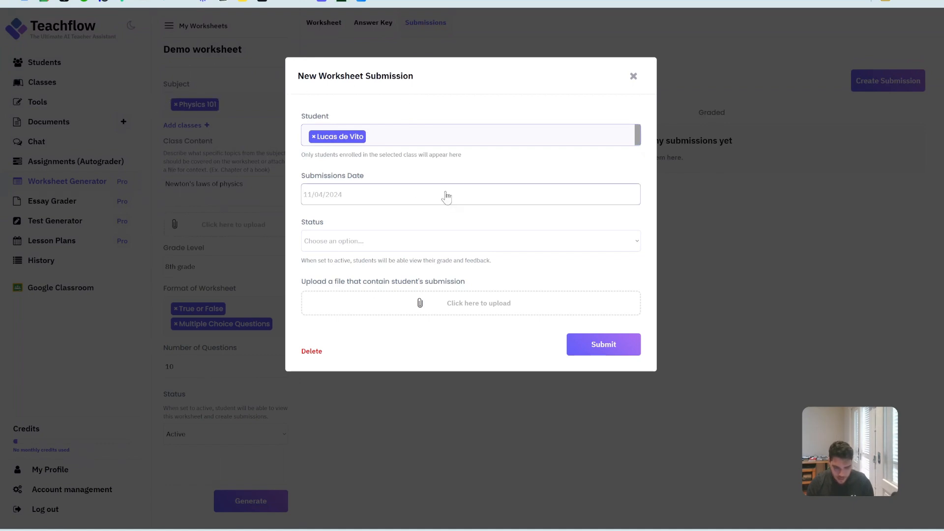
pyautogui.click(393, 196)
pyautogui.click(378, 263)
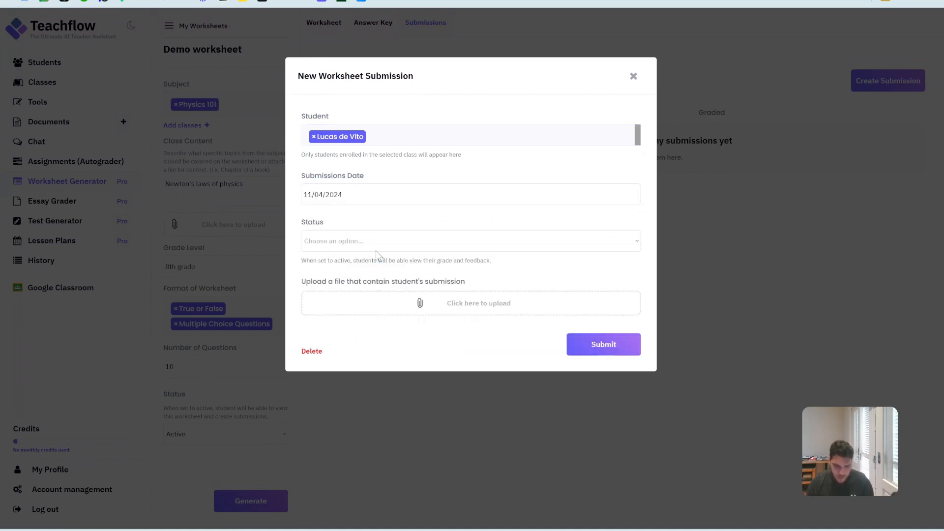
# Set the new submission's status to Active, attach Demo worksheet_answerkey.pdf as the student's work, and submit it
pyautogui.click(358, 240)
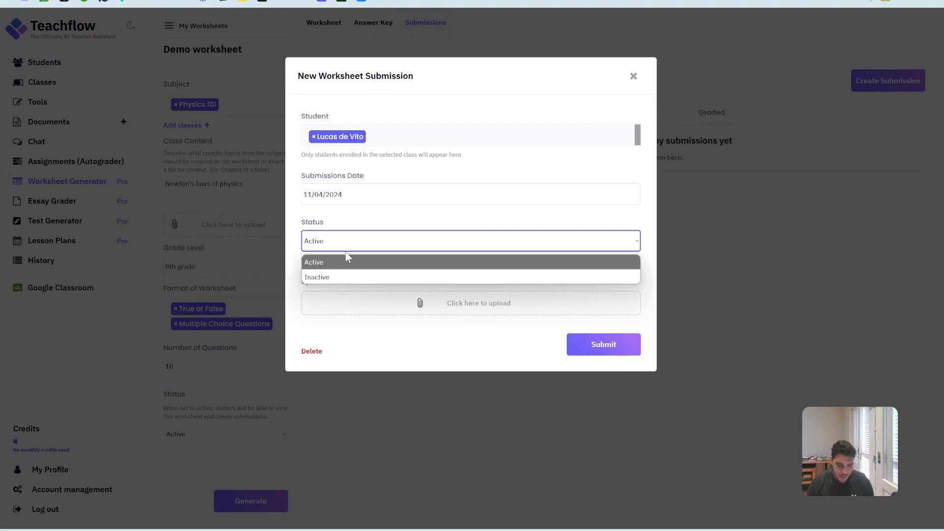
pyautogui.click(338, 260)
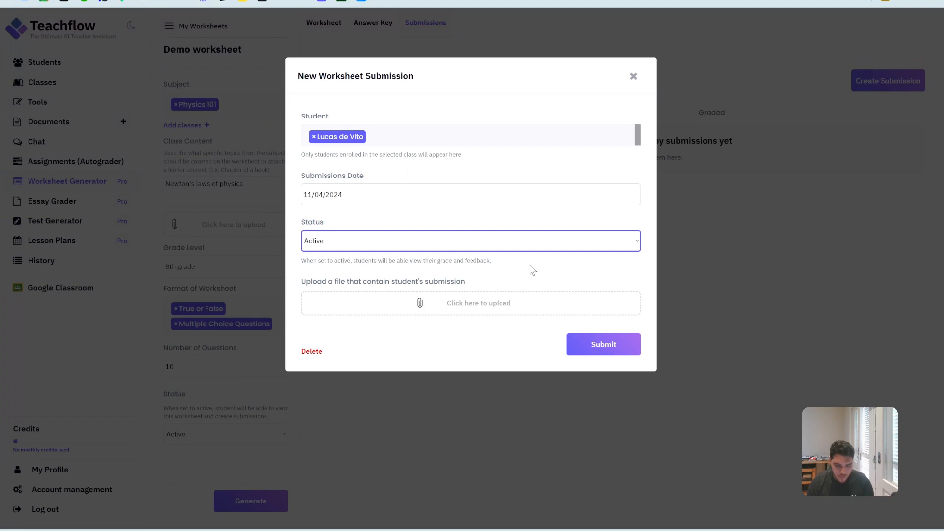
pyautogui.click(469, 302)
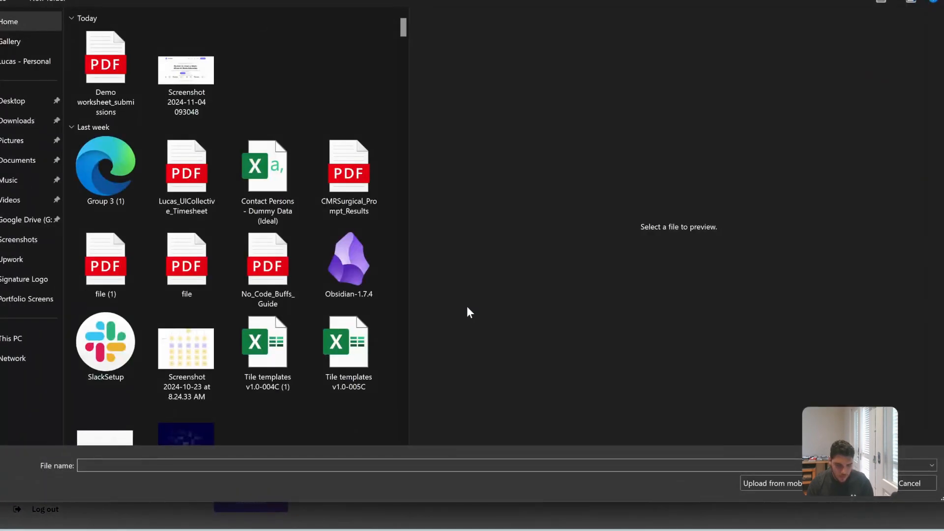
pyautogui.doubleClick(106, 106)
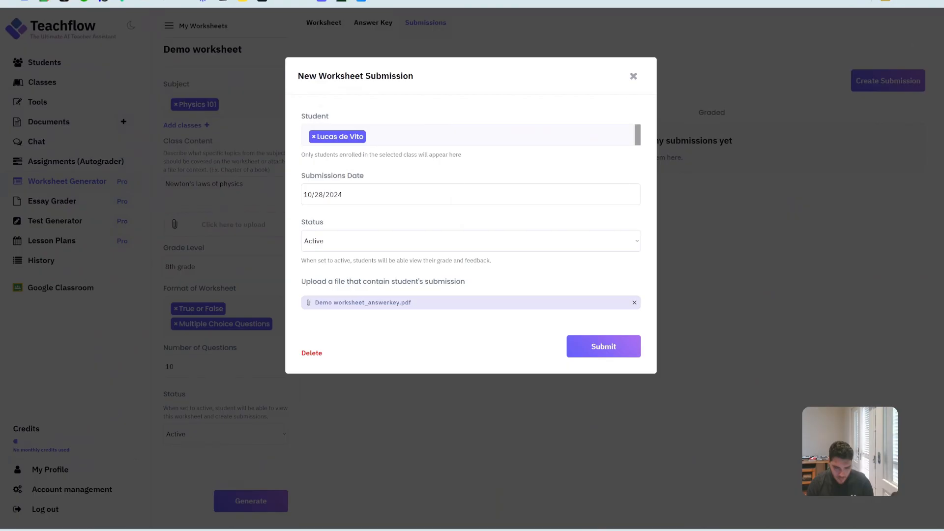
pyautogui.click(605, 348)
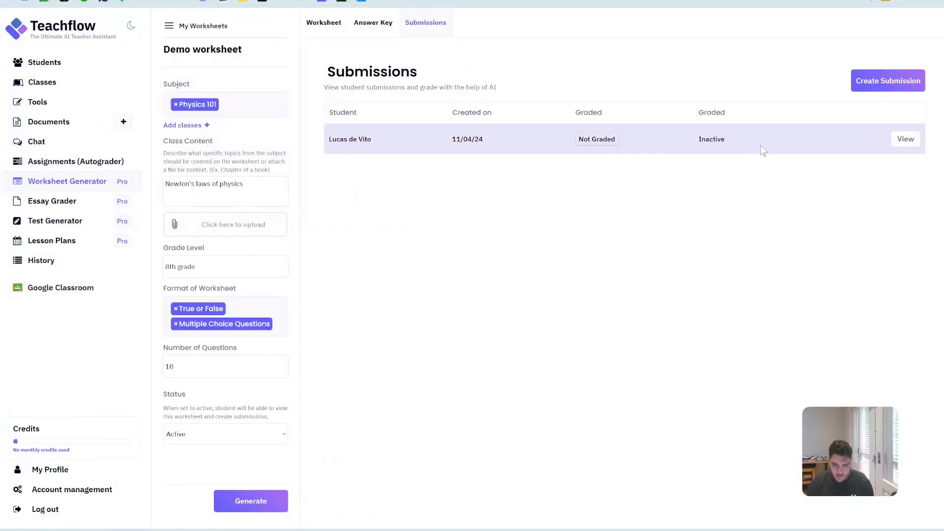
# Open the student's worksheet submission and examine its grading feedback and final grade
pyautogui.click(910, 141)
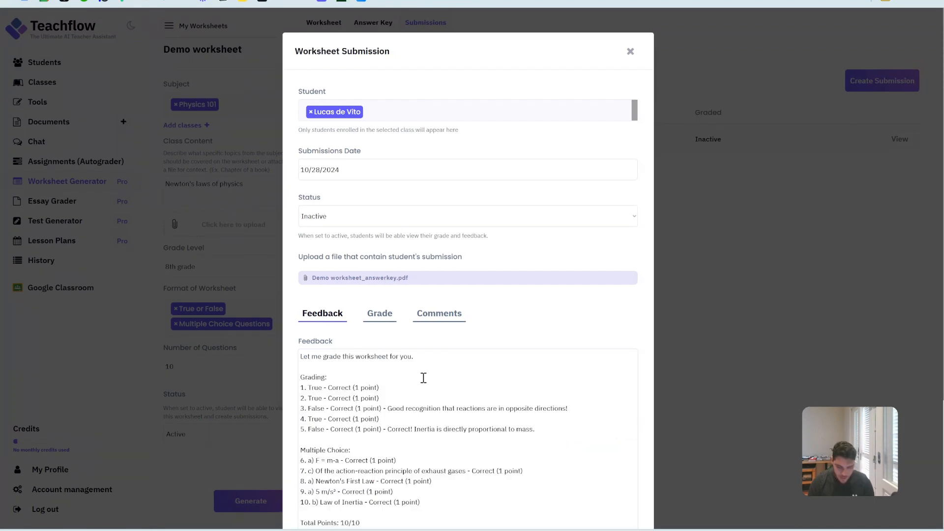
pyautogui.scroll(-3, 423, 378)
pyautogui.scroll(3, 418, 334)
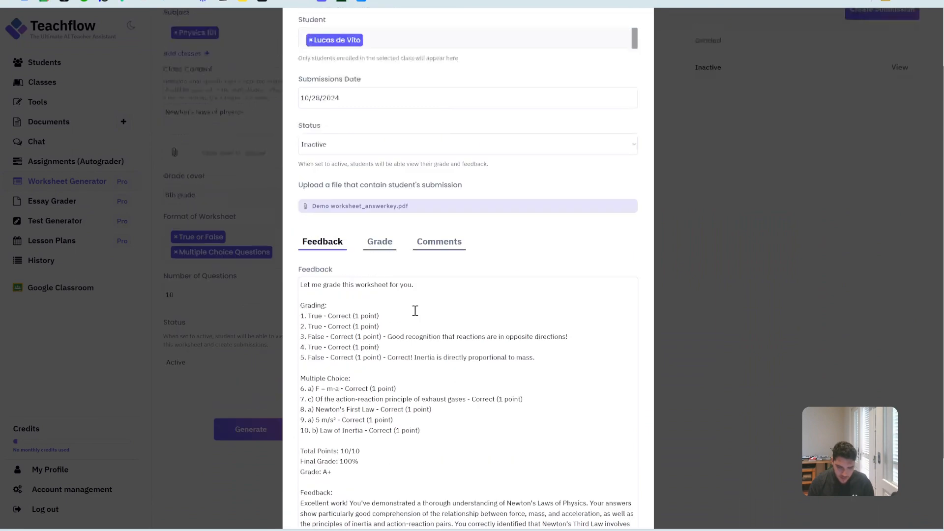
pyautogui.click(386, 254)
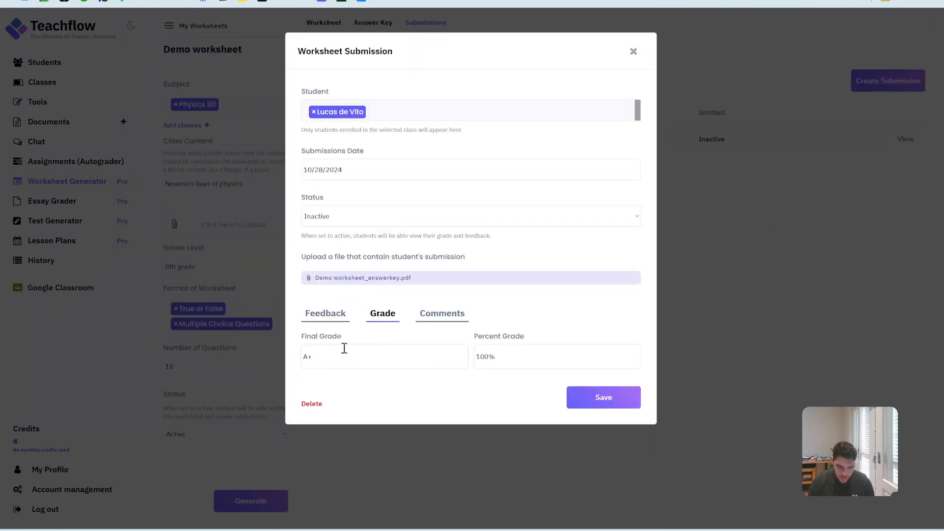
# Add the comment "Well done!" to the student's submission and save the submission
pyautogui.click(440, 314)
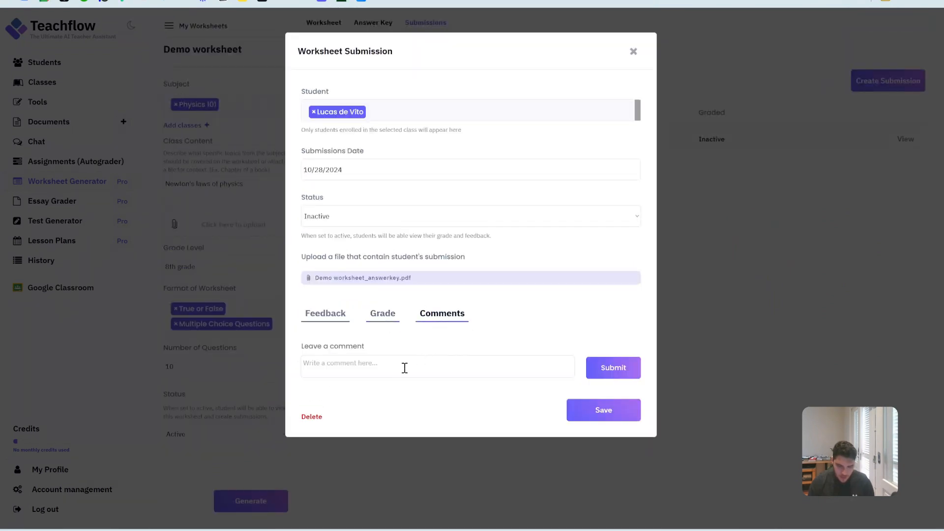
pyautogui.click(397, 369)
pyautogui.write('W')
pyautogui.press('capslock')
pyautogui.write('ell done!')
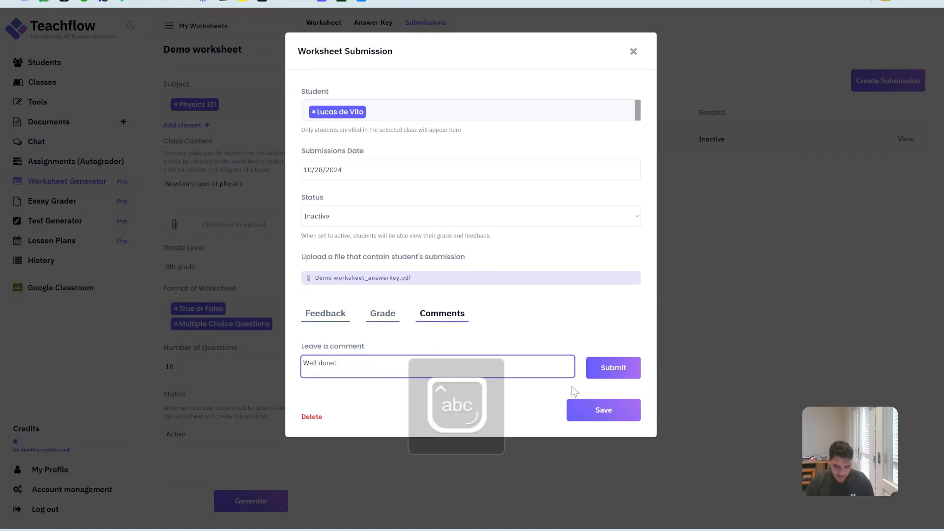
pyautogui.click(618, 368)
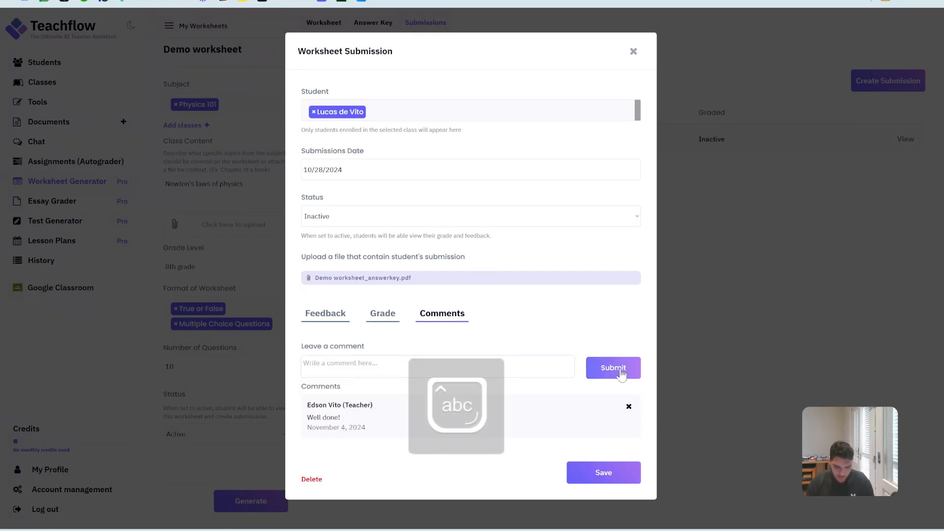
pyautogui.click(620, 475)
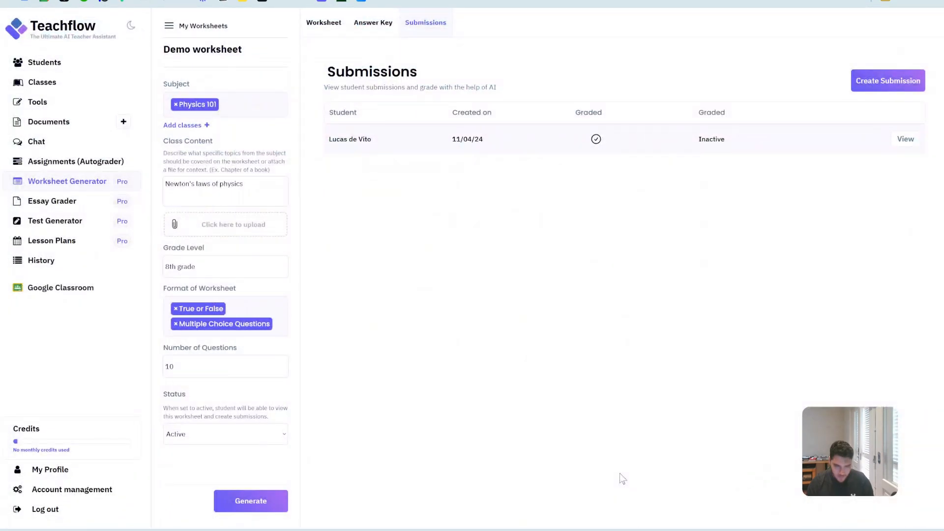